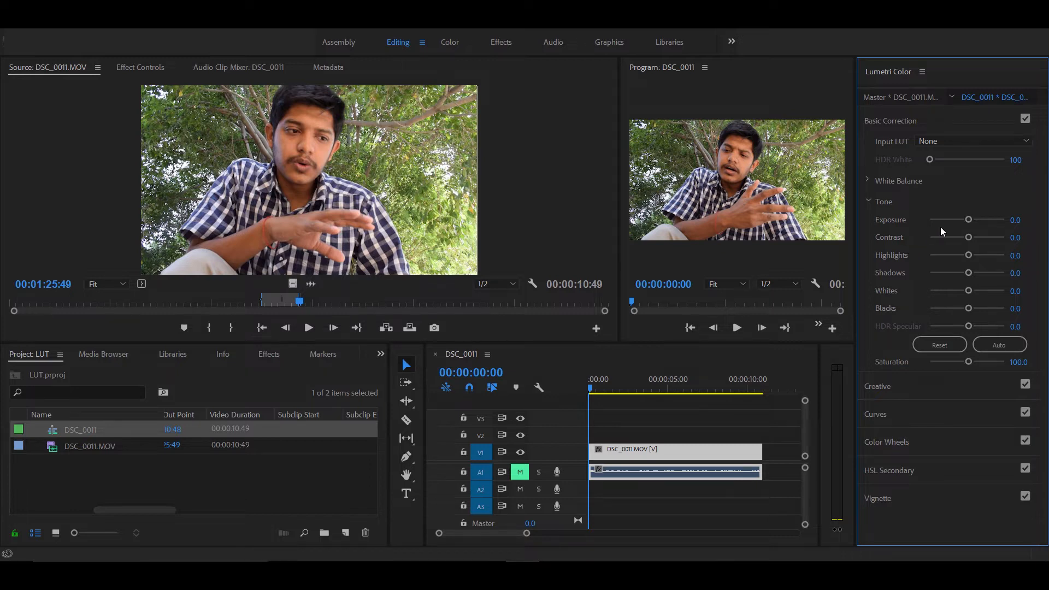
Widen the Program monitor and set exposure to 0.3, contrast 12.7, highlights -10.9, shadows -38.2, whites -5.5 and blacks -16.4
drag(617, 118, 370, 142)
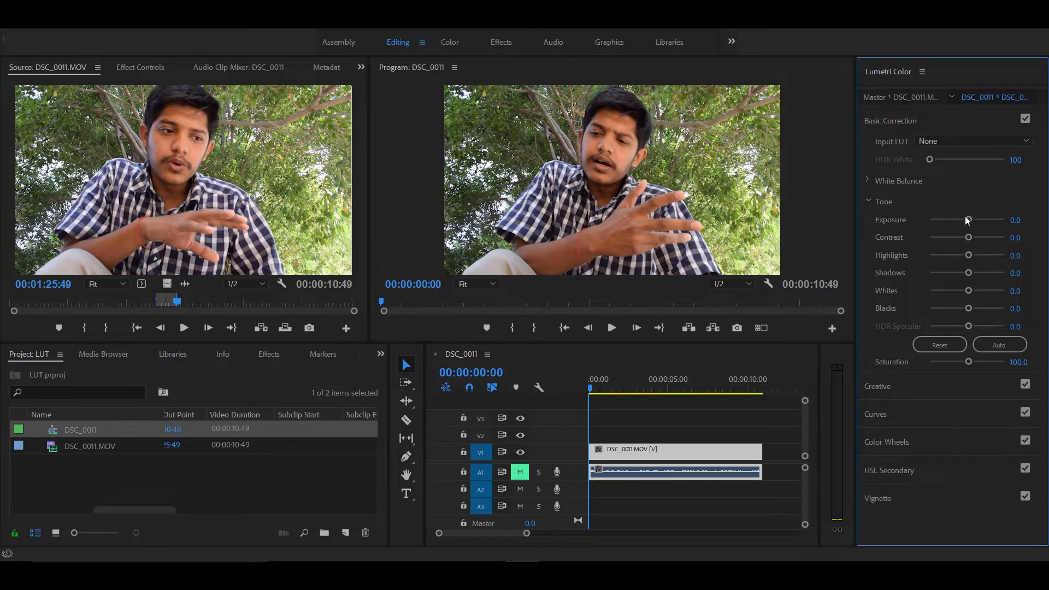
mouse_move(965, 221)
mouse_down()
mouse_move(965, 237)
mouse_move(970, 223)
mouse_up()
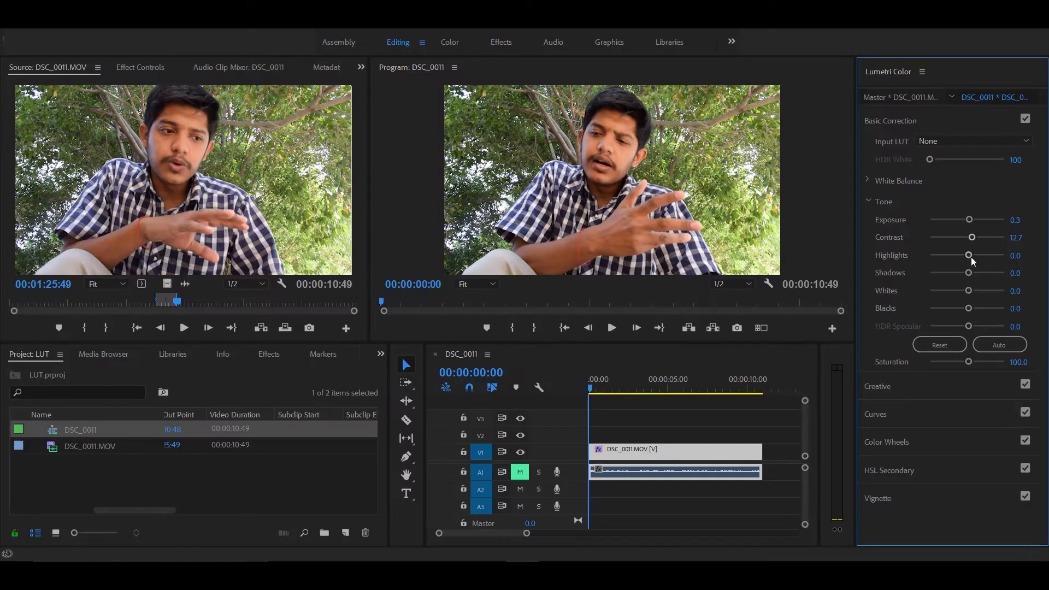
drag(972, 257, 946, 277)
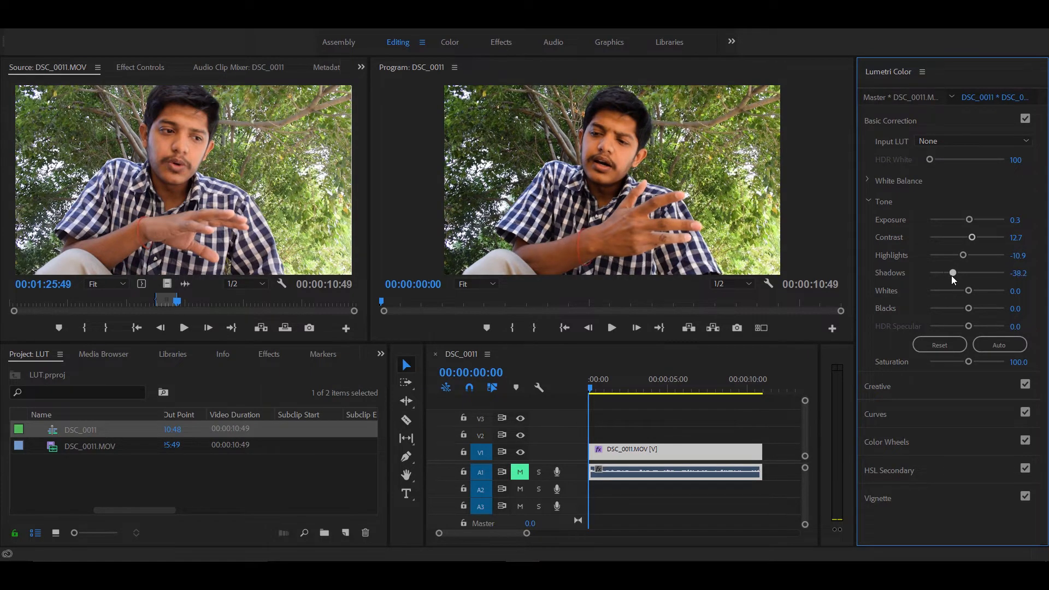
mouse_move(967, 291)
mouse_down()
mouse_move(956, 291)
mouse_move(964, 290)
mouse_move(959, 309)
mouse_up()
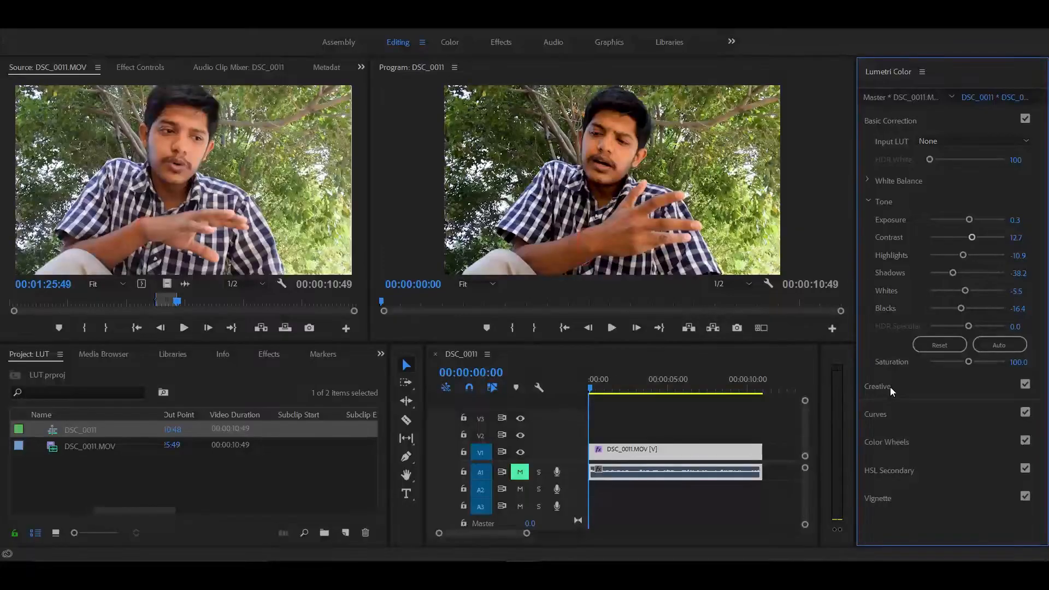
Try bending the master RGB curve slightly below the diagonal to darken the clip's shadows and midtones
click(881, 388)
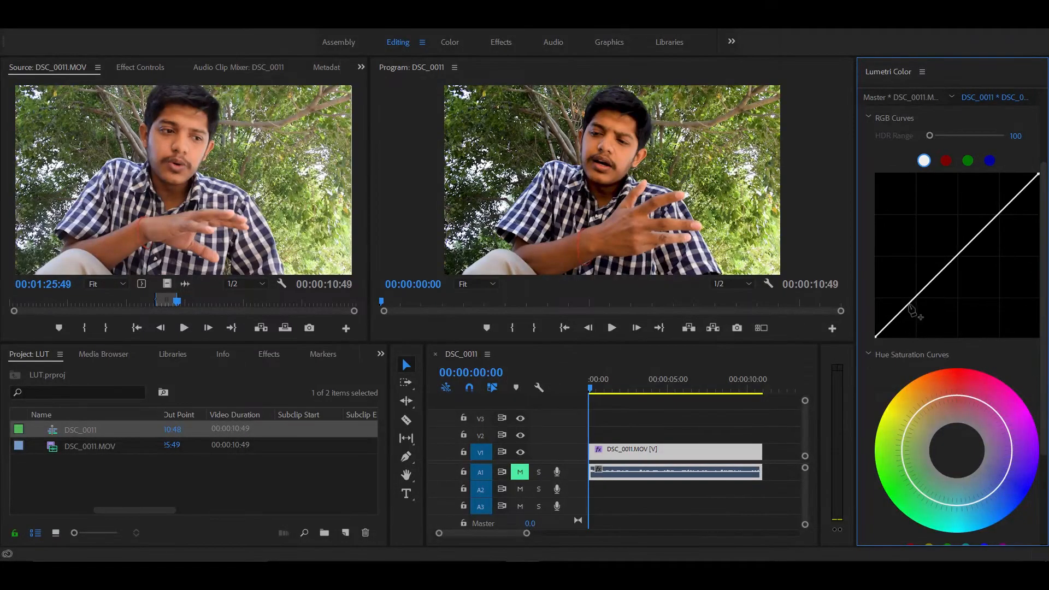
mouse_move(911, 310)
mouse_down()
mouse_move(923, 327)
mouse_move(908, 313)
mouse_up()
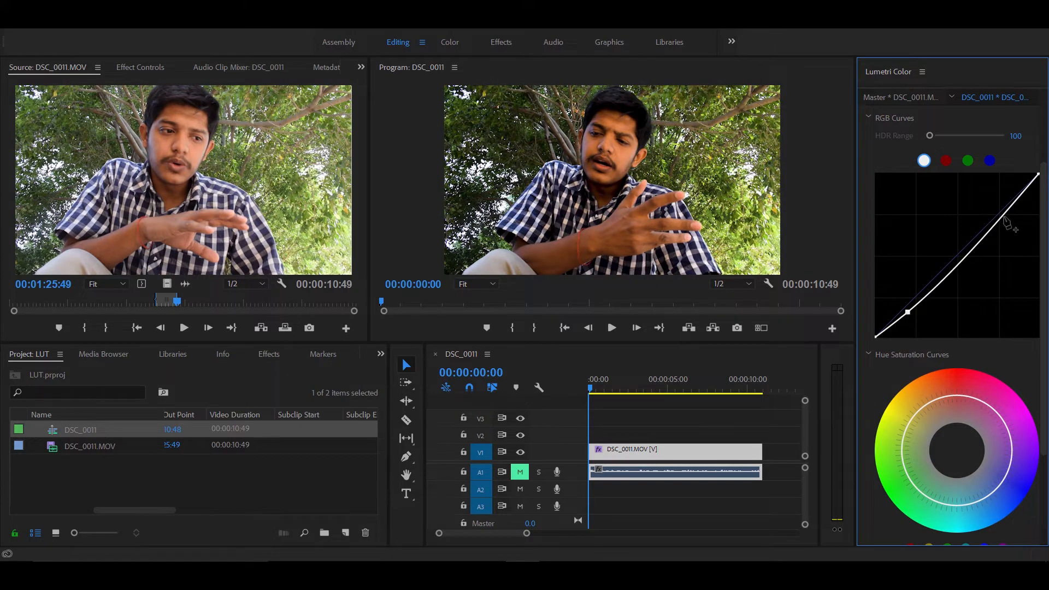
drag(1005, 222, 1007, 213)
drag(960, 261, 960, 253)
Look through the red, green and blue channel curves and try boosting saturation on the Hue Saturation curve
click(945, 160)
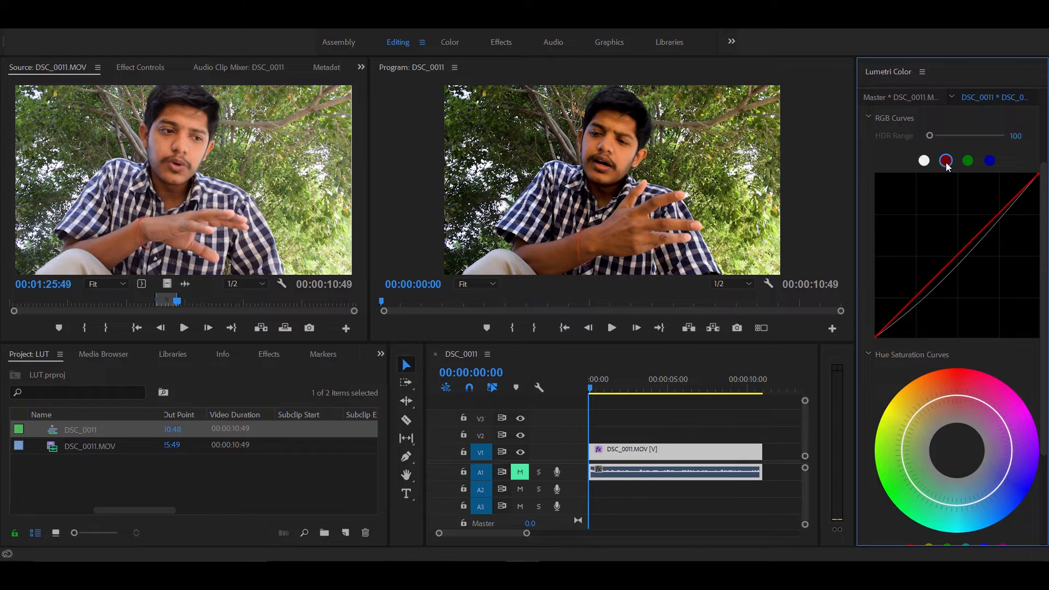
click(968, 161)
click(990, 161)
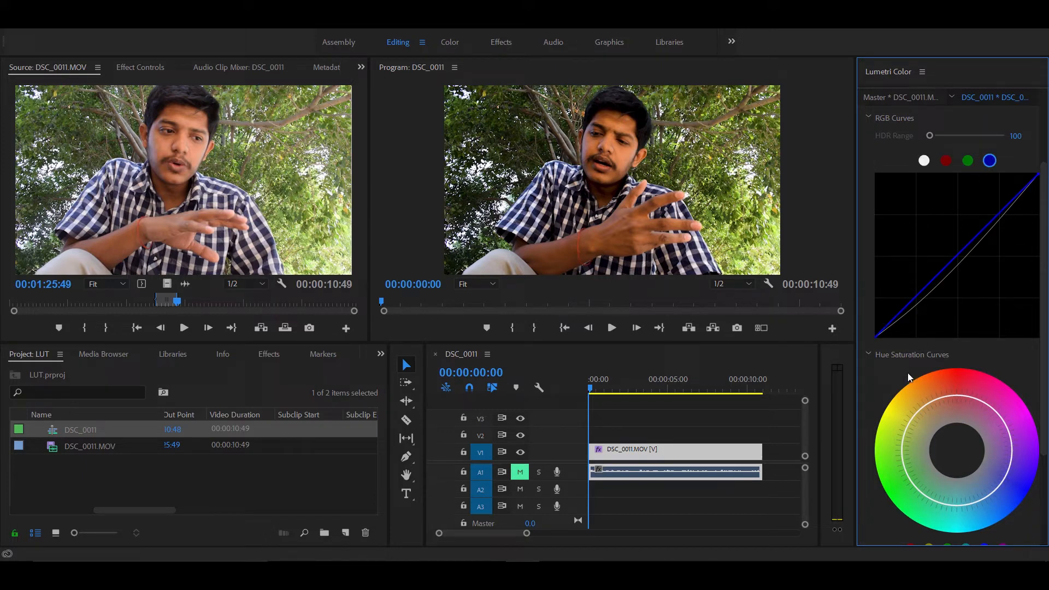
scroll(899, 381, down, 3)
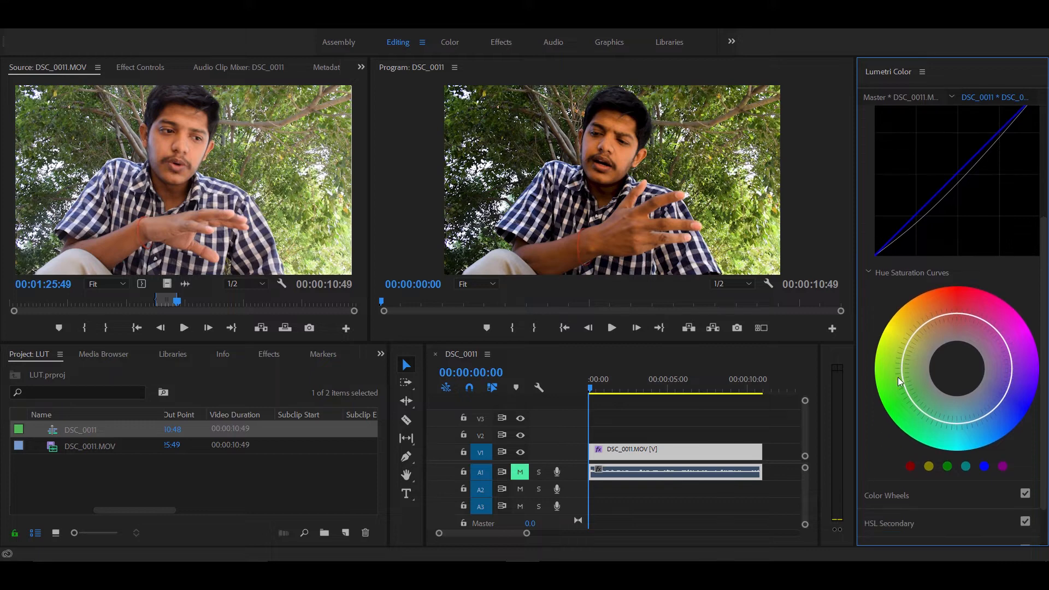
scroll(927, 293, up, 3)
scroll(920, 303, down, 2)
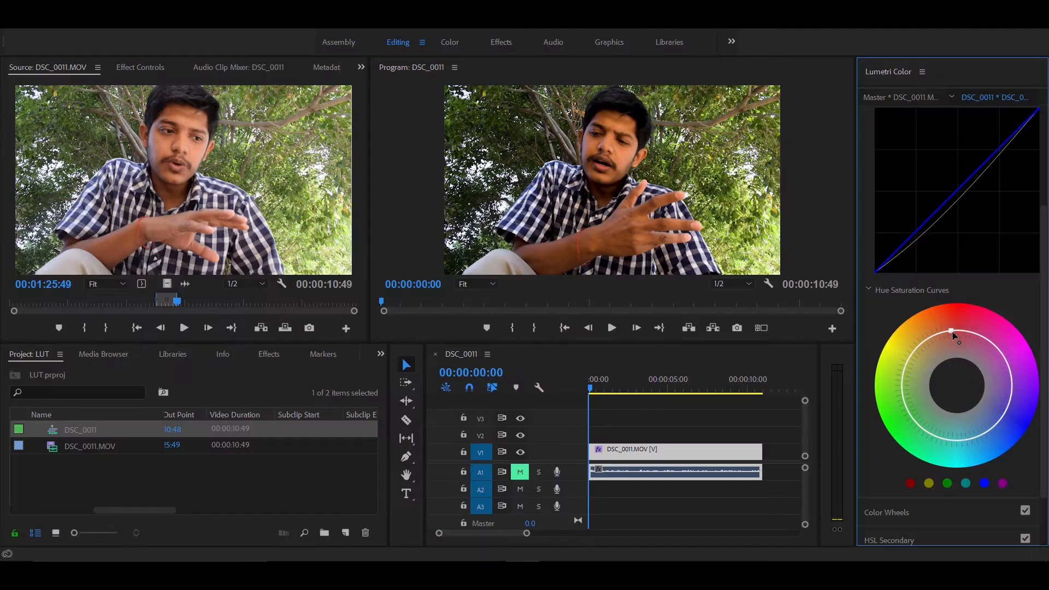
drag(954, 332, 994, 339)
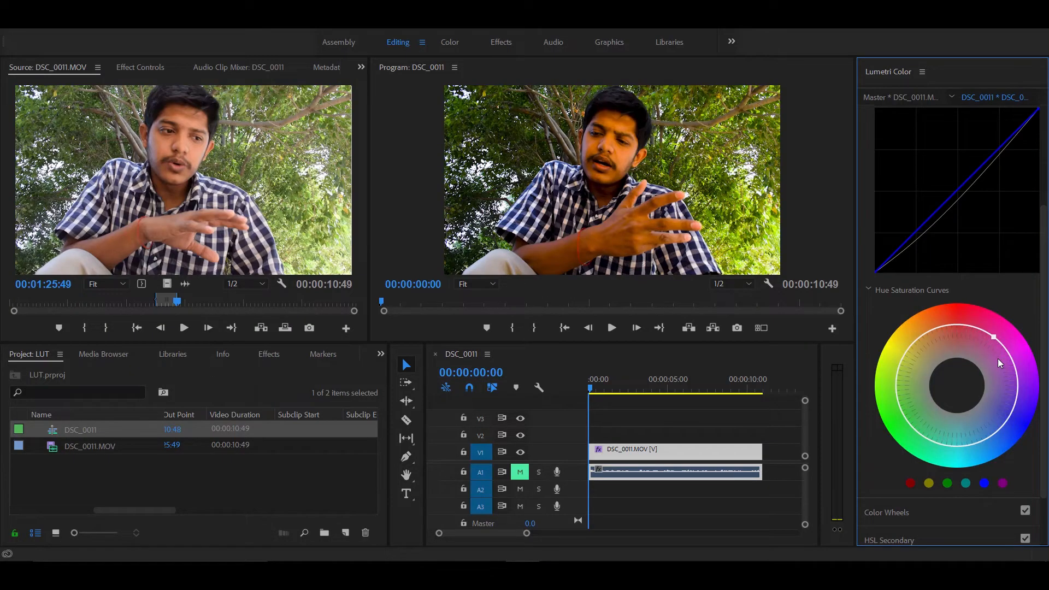
drag(1013, 365, 982, 418)
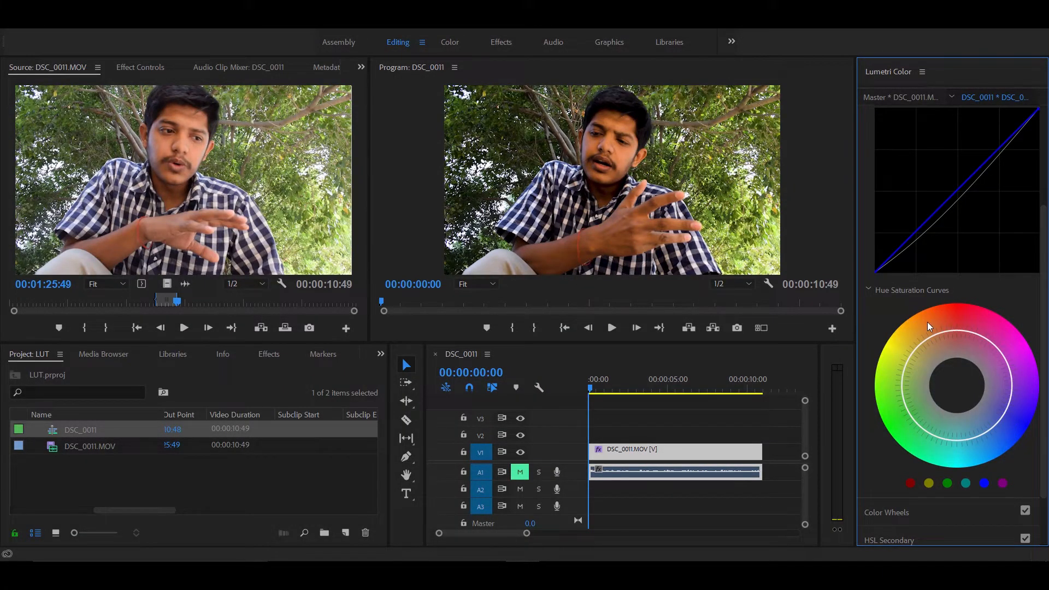
Try a dark vignette on the clip with amount -1.8 and midpoint 30.9, experimenting with its roundness
scroll(946, 395, down, 3)
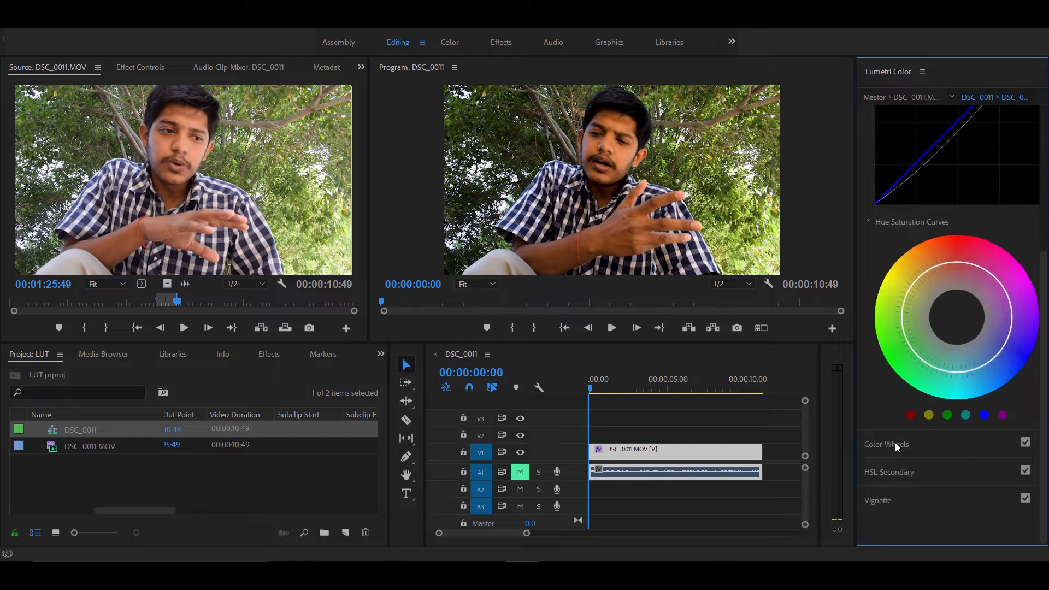
click(892, 474)
scroll(934, 435, down, 3)
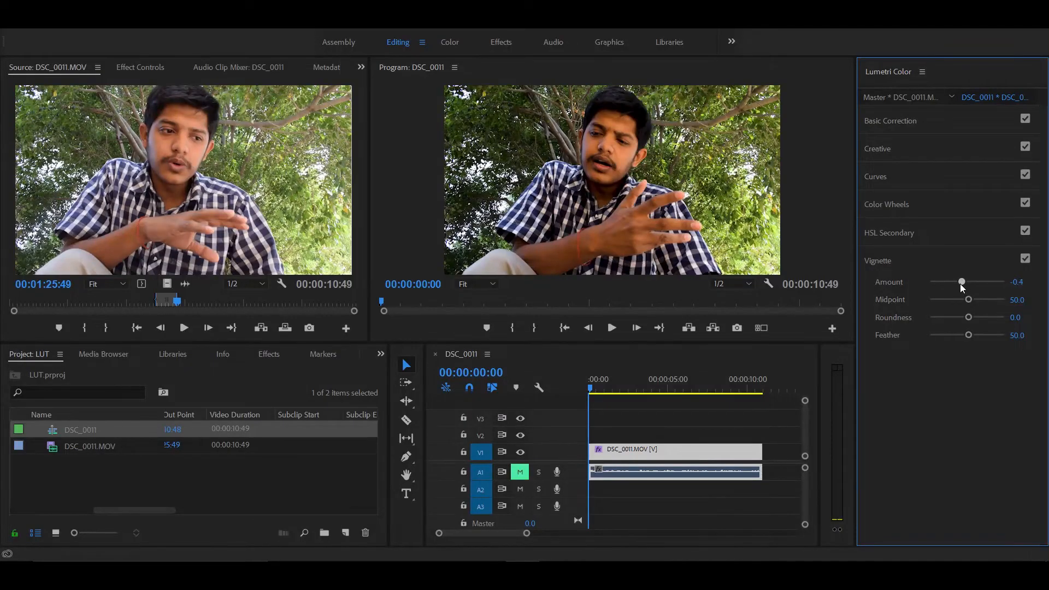
drag(959, 284, 943, 294)
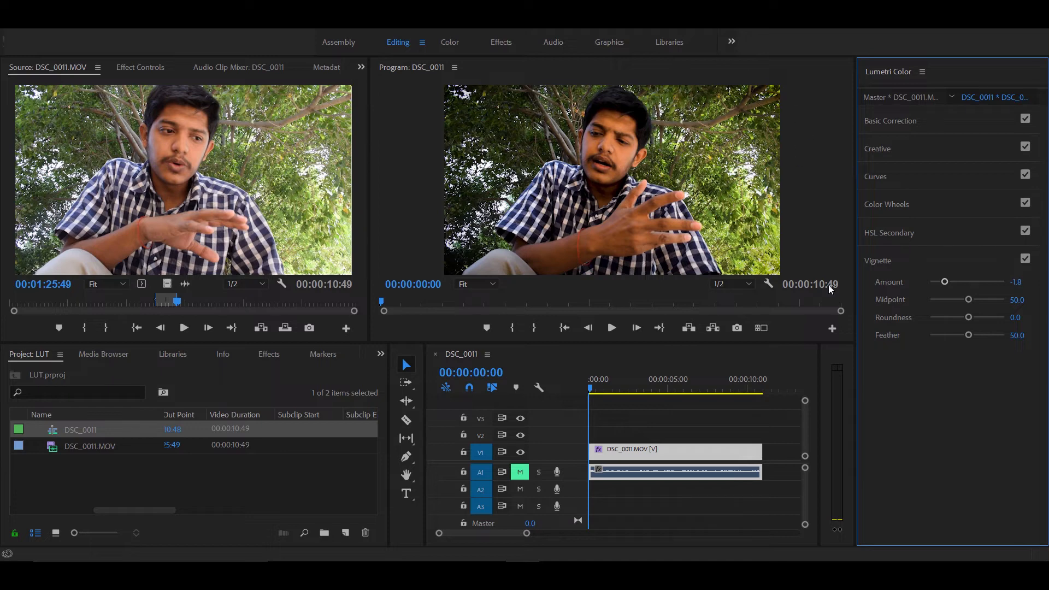
mouse_move(967, 302)
mouse_down()
mouse_move(927, 303)
mouse_move(1003, 303)
mouse_move(952, 307)
mouse_up()
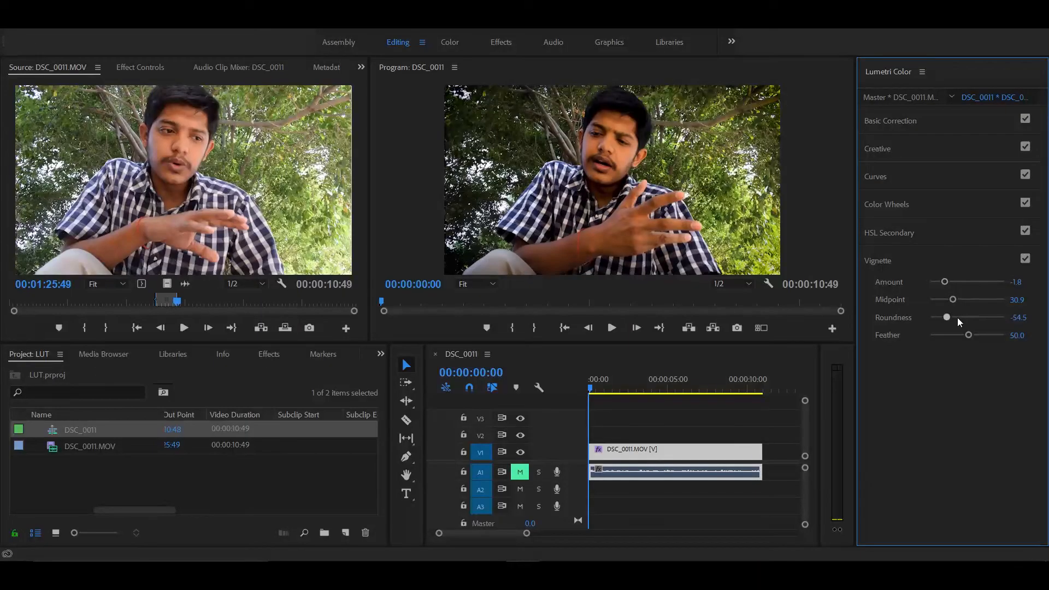
drag(958, 318, 984, 318)
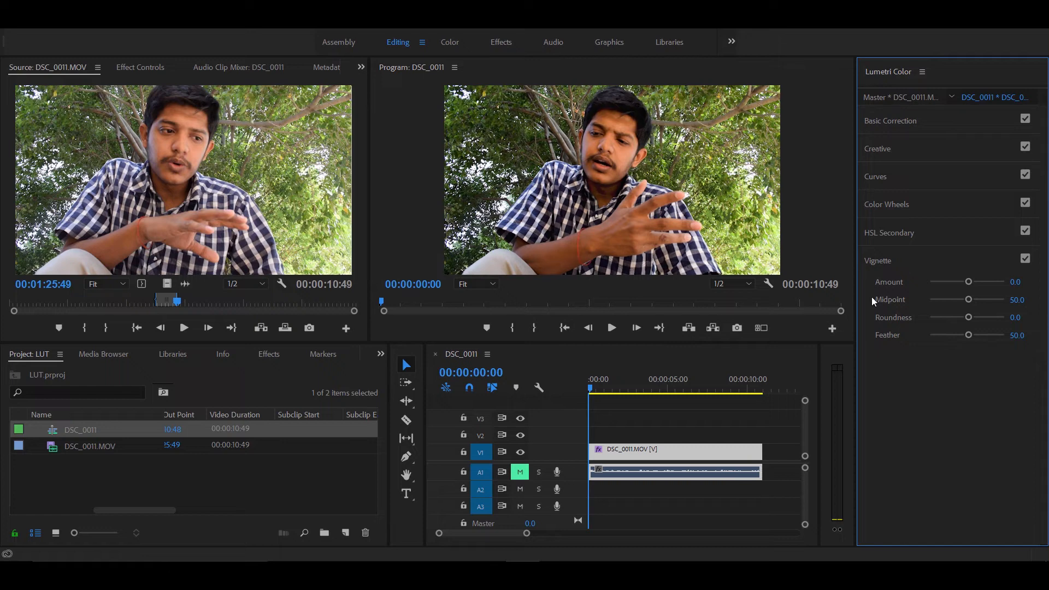
click(552, 397)
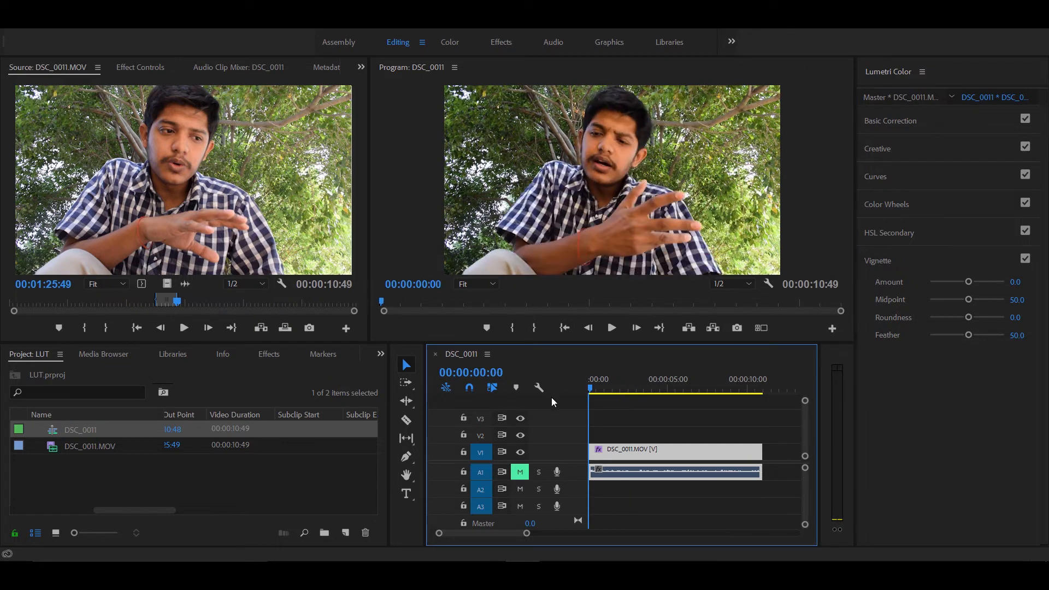
Set the basic tone to exposure -0.2, contrast 34.5, highlights -40.0, shadows -34.5, whites -21.8 and blacks -40.0
click(885, 121)
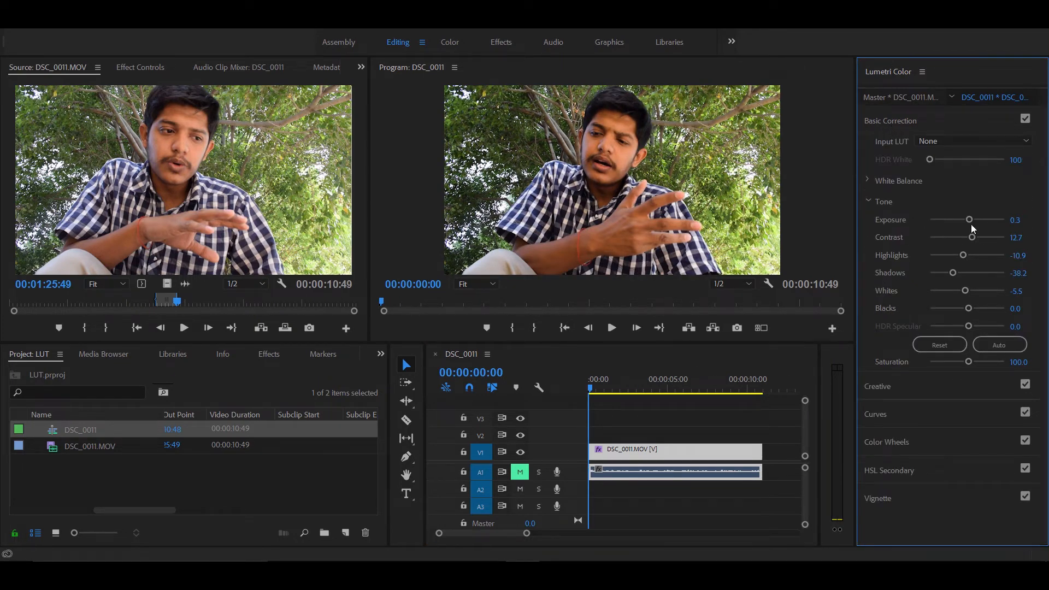
drag(971, 218, 951, 309)
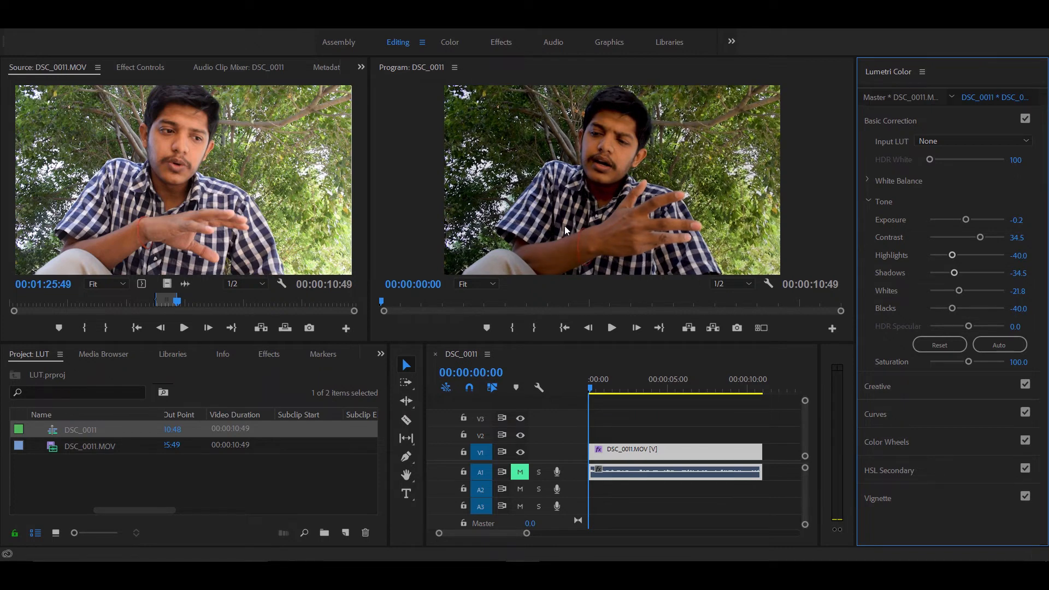
Bend the red RGB curve slightly below the diagonal with a control point in the shadows
click(877, 415)
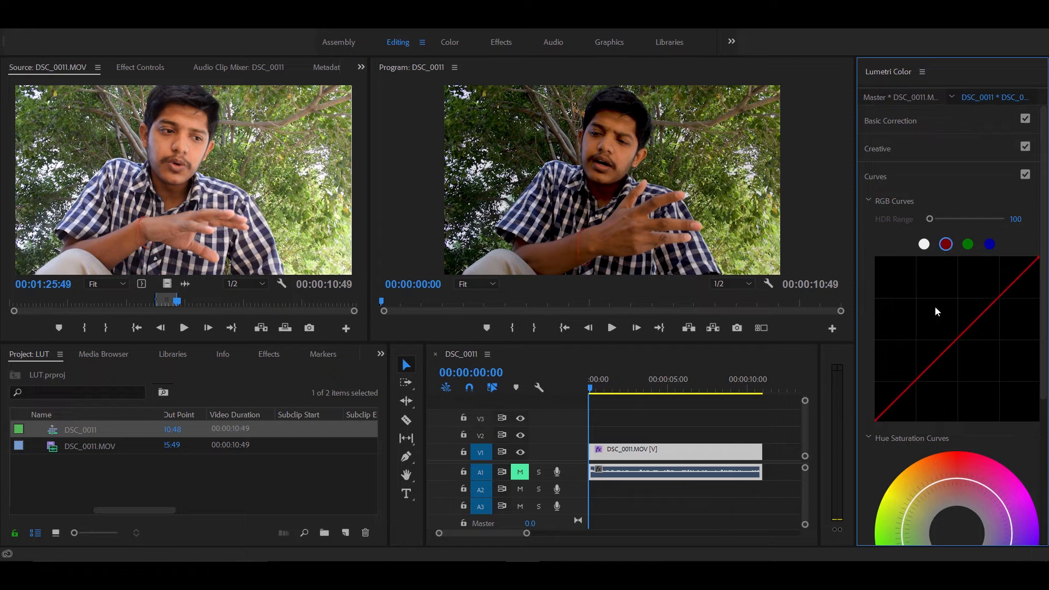
drag(923, 385, 918, 393)
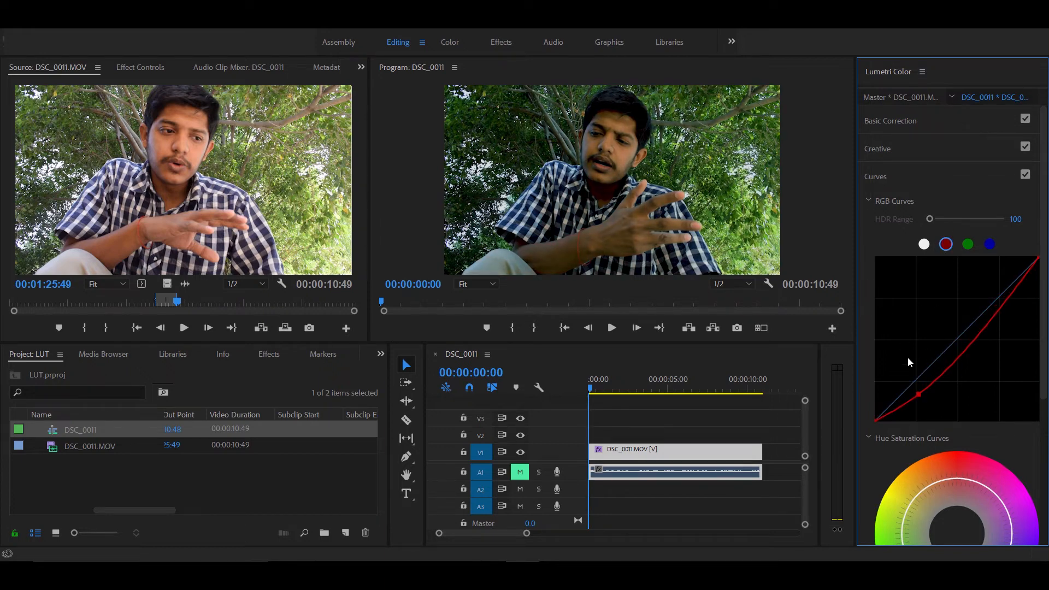
drag(919, 397, 916, 385)
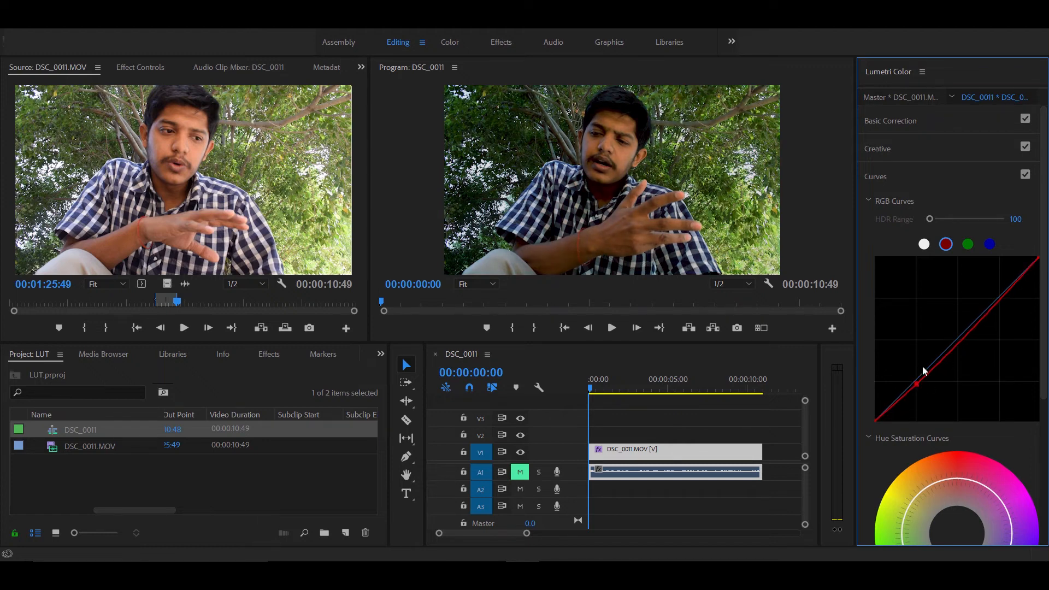
Experiment with the green RGB curve, leaving it straight, and pull the blue curve's midtones slightly below the diagonal
click(968, 245)
drag(928, 367, 970, 322)
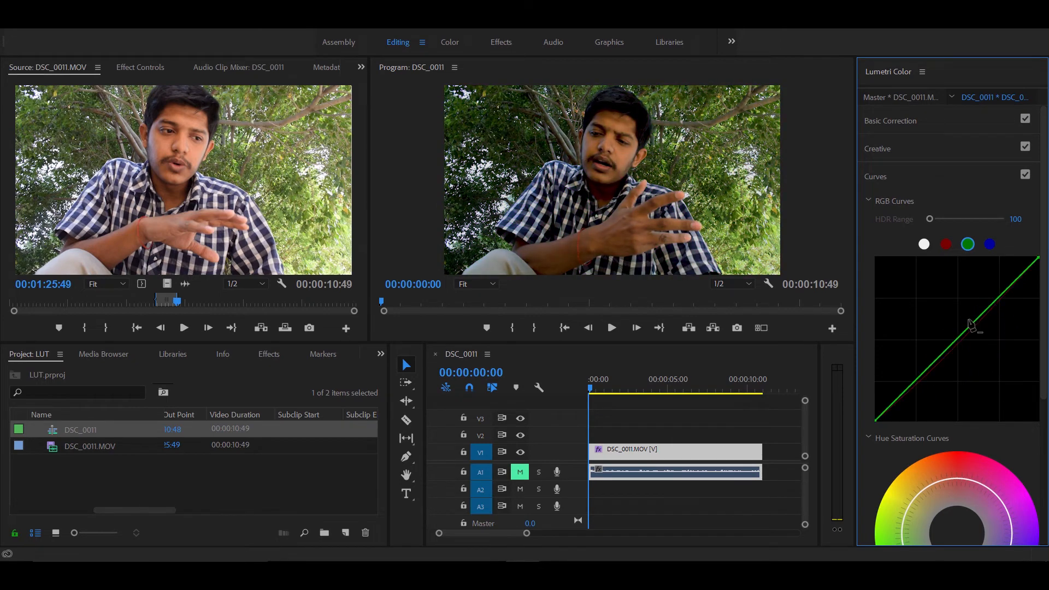
click(989, 244)
mouse_move(953, 355)
mouse_down()
mouse_move(956, 367)
mouse_move(952, 348)
mouse_up()
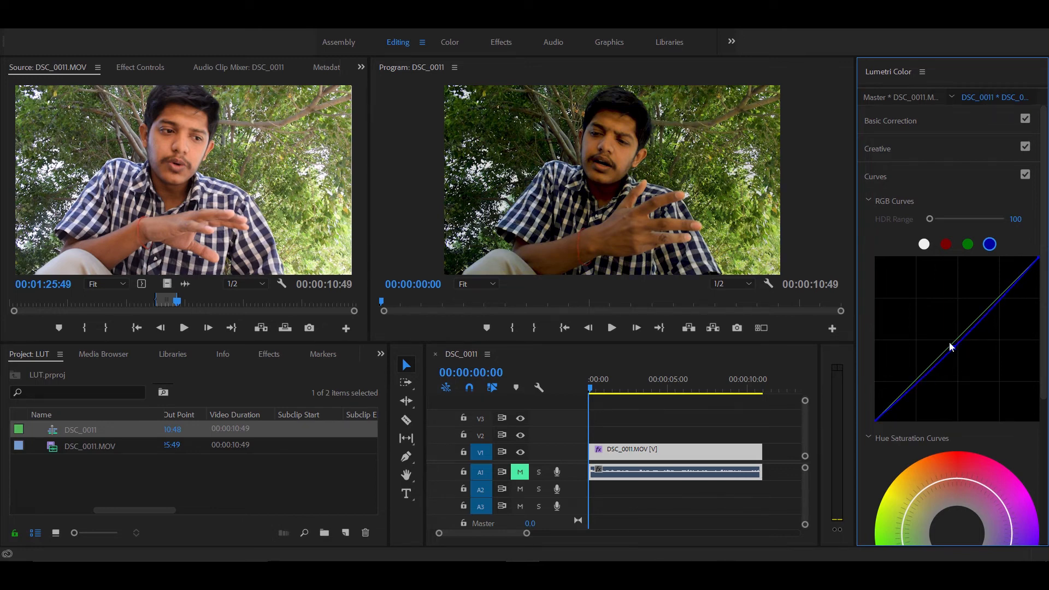
Review the Hue Saturation Curves, Color Wheels and HSL Secondary key, refine and correction controls
scroll(950, 347, down, 5)
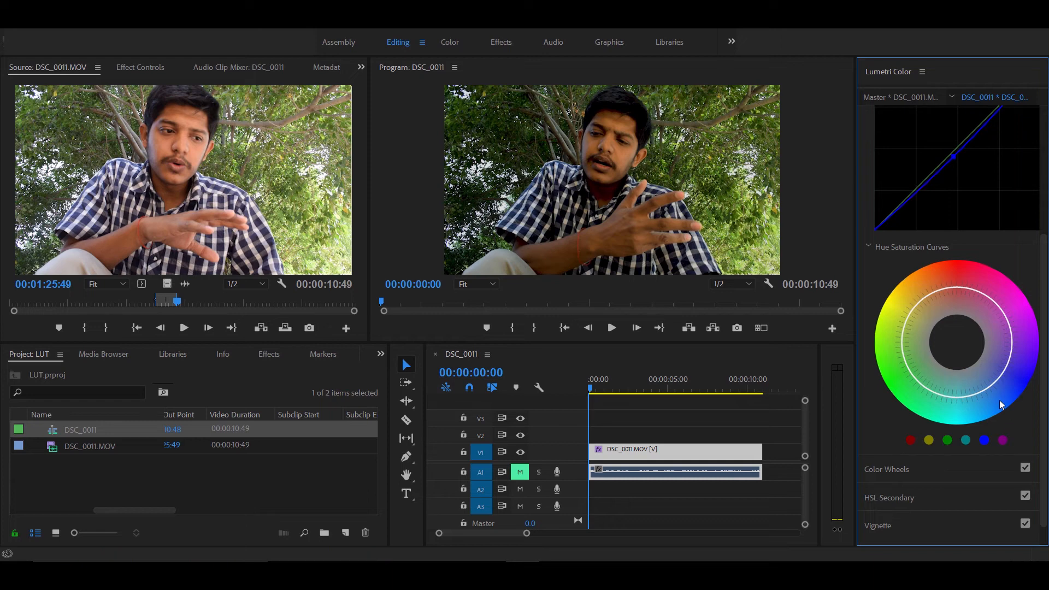
click(926, 468)
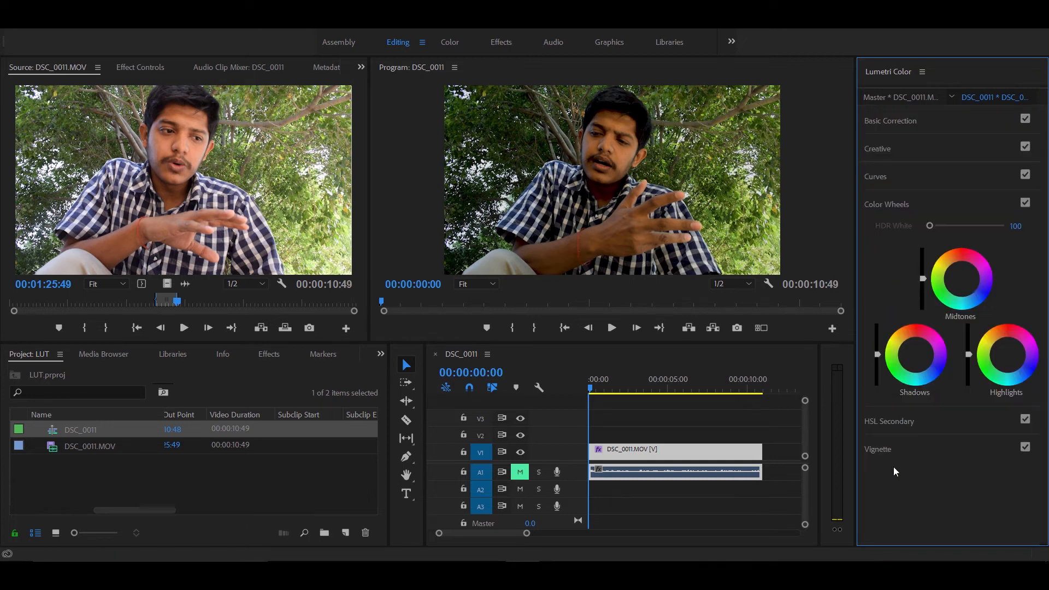
click(908, 423)
scroll(905, 464, down, 6)
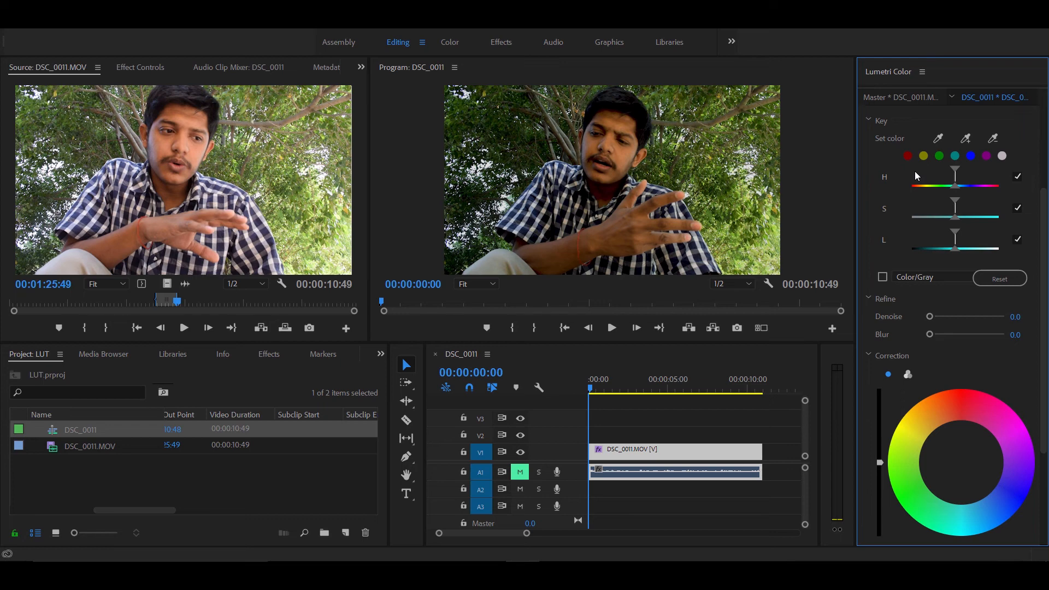
drag(618, 391, 641, 397)
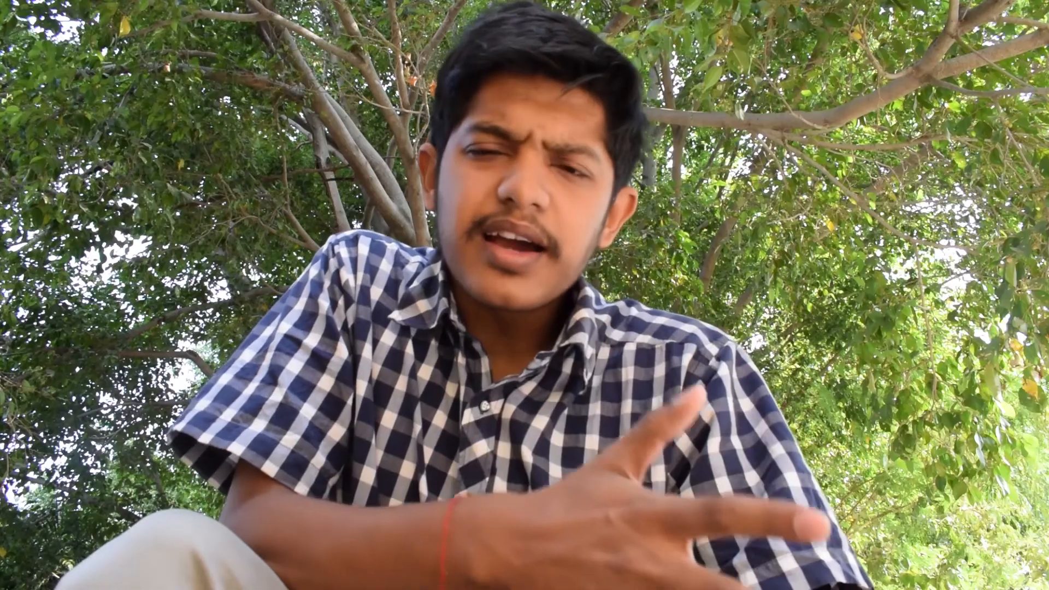